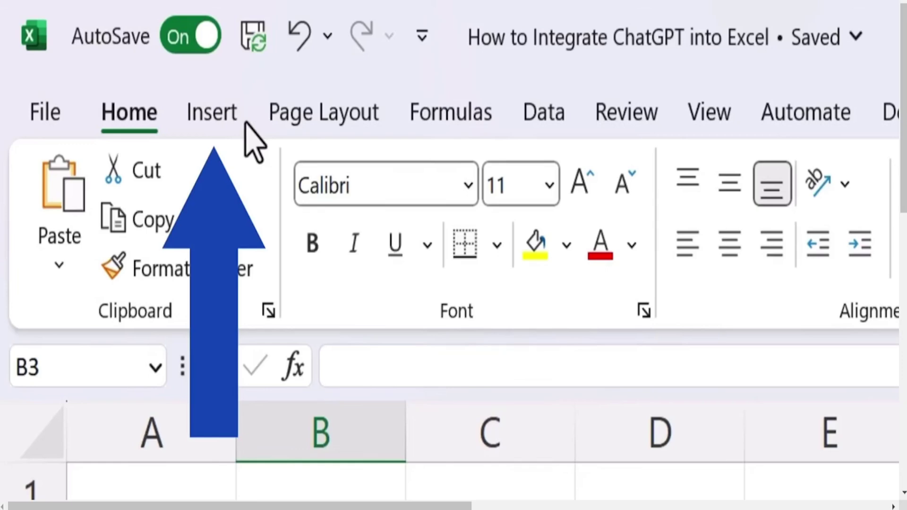
Switch the ribbon to the Insert commands to reach the add-ins options
{"action": "left_click", "coordinate": [212, 113]}
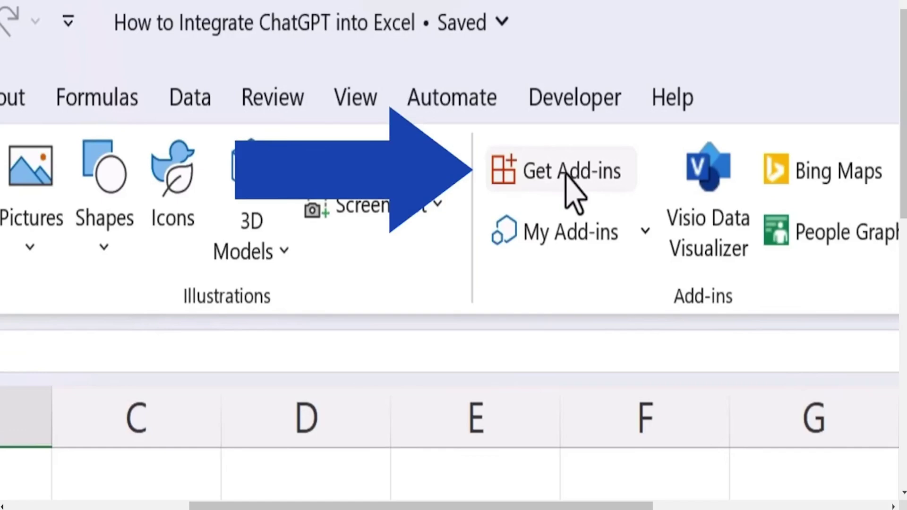
Open the Office Add-ins store to find the Formula Editor add-in
{"action": "left_click", "coordinate": [571, 173]}
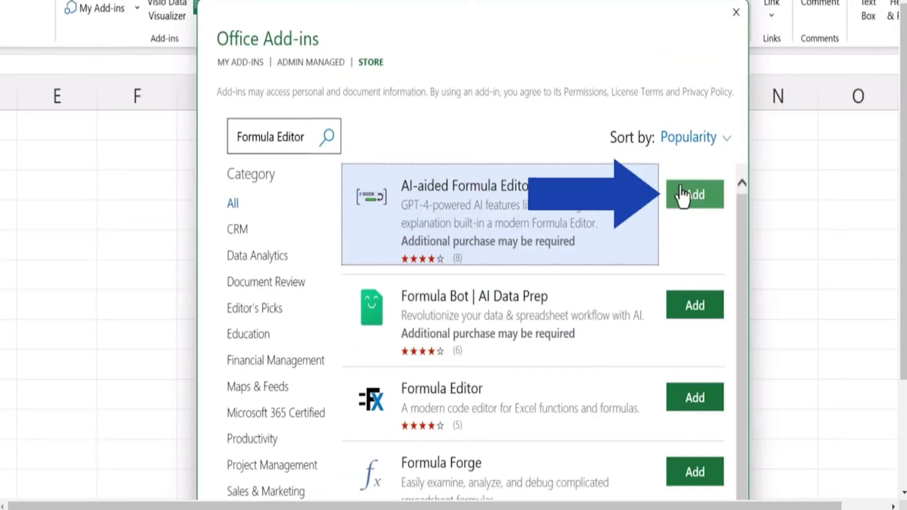
Add AI-aided Formula Editor and accept 'I agree to all the above terms & conditions'
{"action": "left_click", "coordinate": [682, 196]}
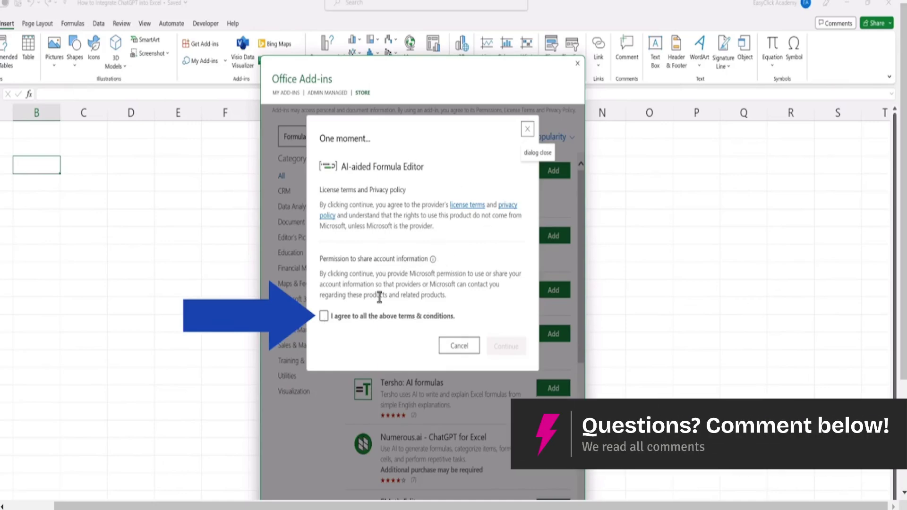
{"action": "left_click", "coordinate": [323, 316]}
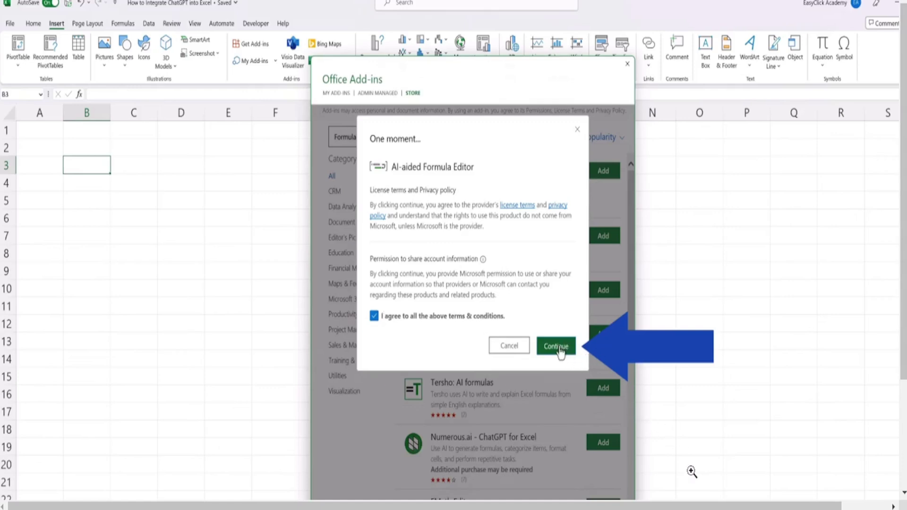
Confirm installation of AI-aided Formula Editor from the consent dialog
{"action": "left_click", "coordinate": [557, 347]}
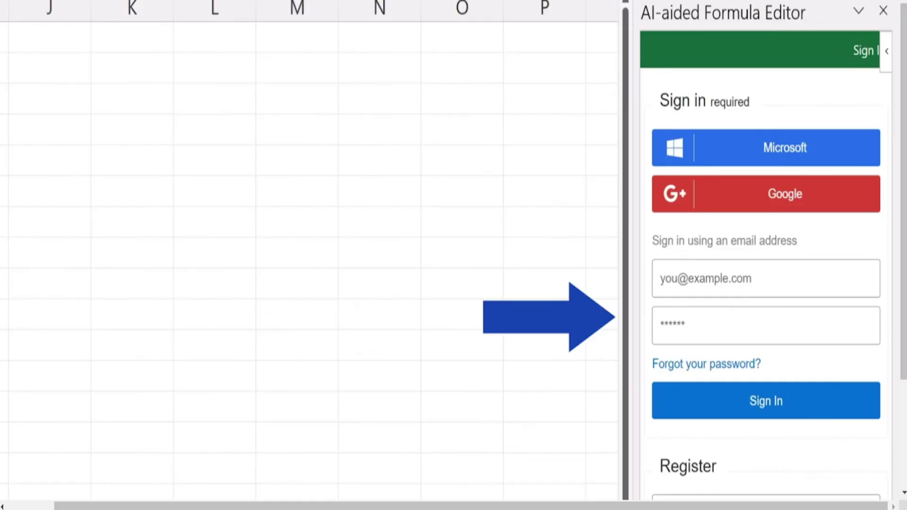